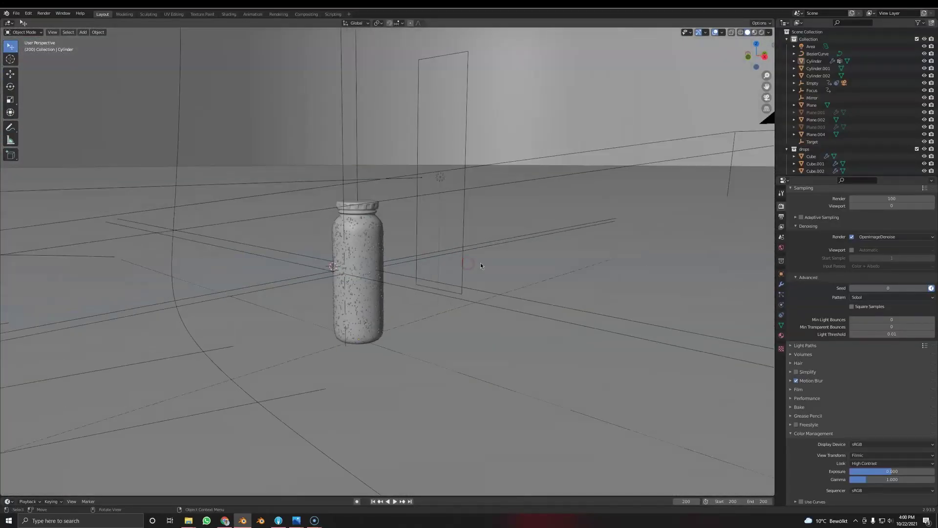
# Look through the scene camera at the juice bottle in Rendered viewport shading.
pyautogui.press('KP_0')
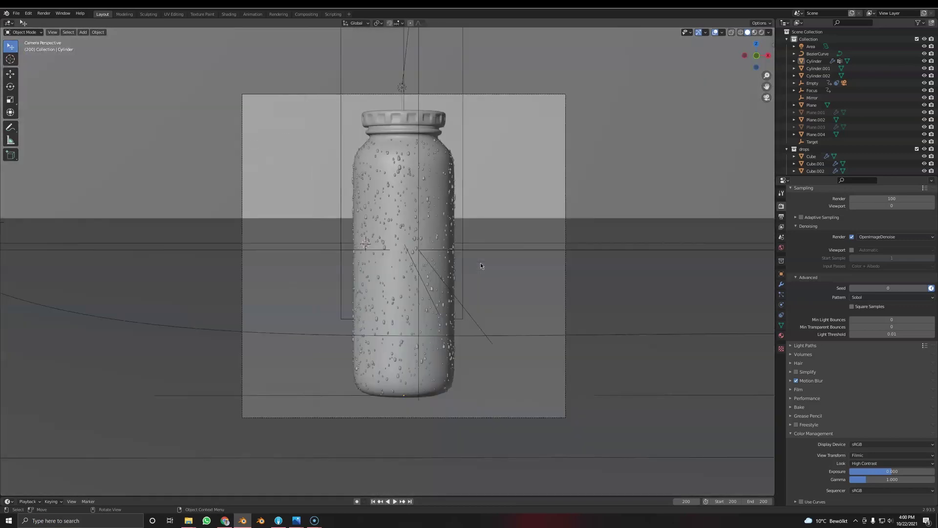
pyautogui.press('z')
pyautogui.click(487, 196)
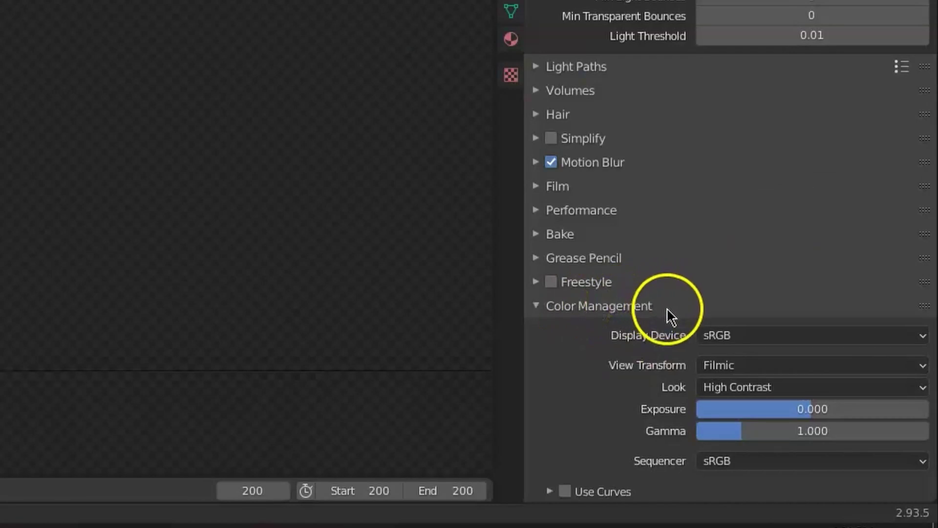
# Check Color Management, keeping the Filmic view transform and High Contrast look.
pyautogui.click(714, 367)
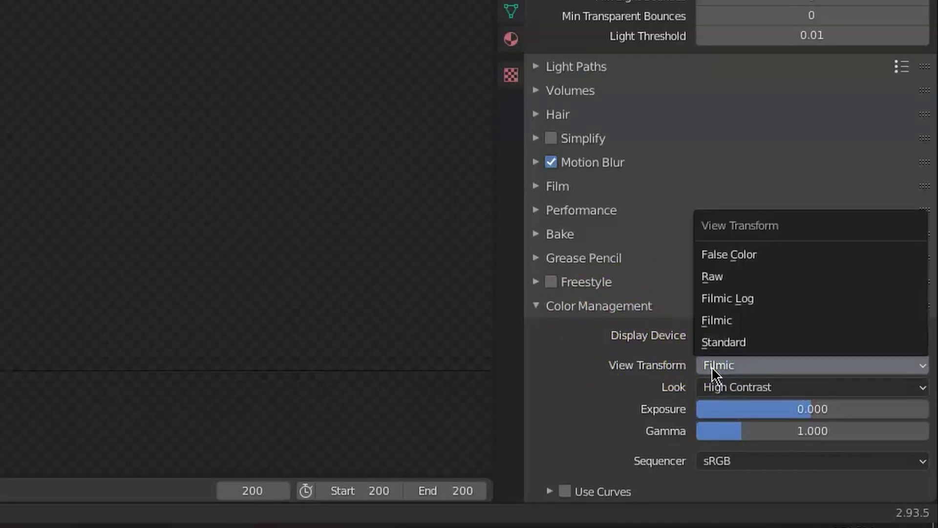
pyautogui.click(635, 379)
pyautogui.click(713, 387)
pyautogui.click(630, 385)
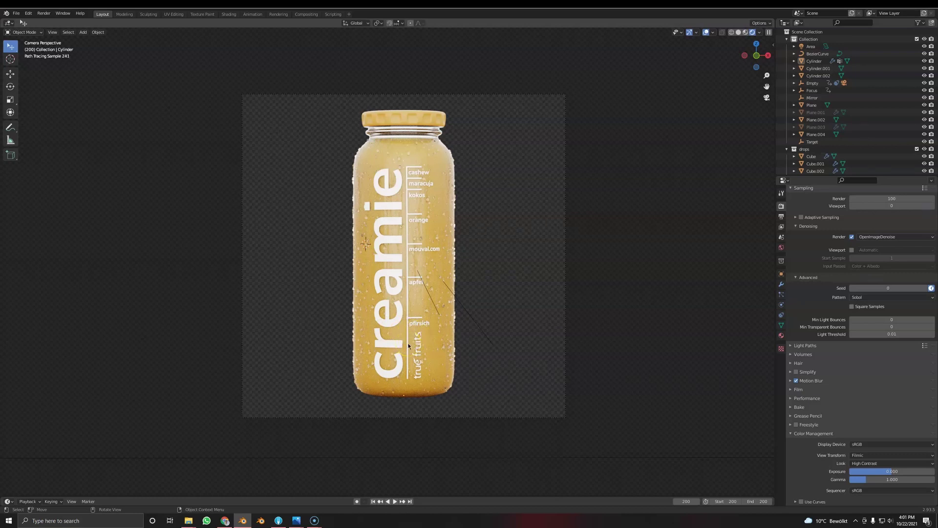
# Render the bottle with F12, zoom around the Render Result, then close the render window.
pyautogui.press('F12')
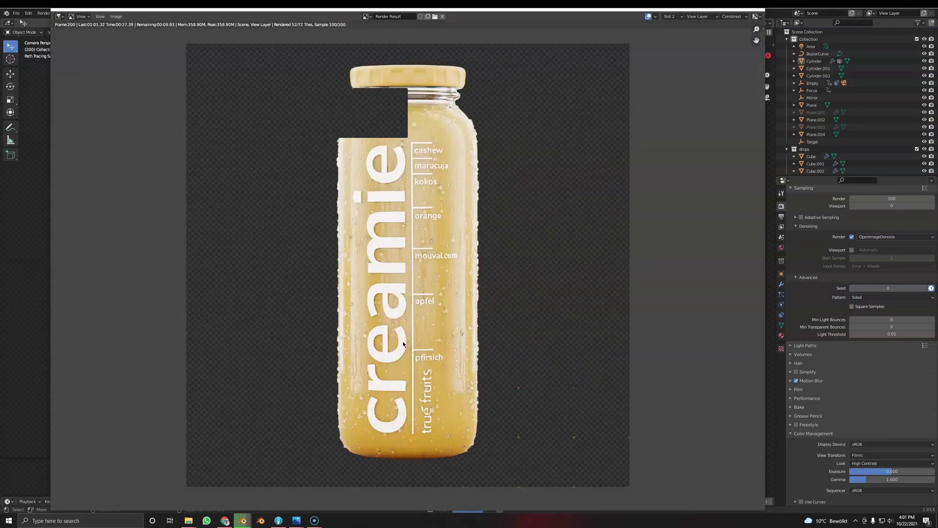
pyautogui.scroll(-1, 475, 184)
pyautogui.scroll(3, 439, 206)
pyautogui.scroll(-2, 561, 133)
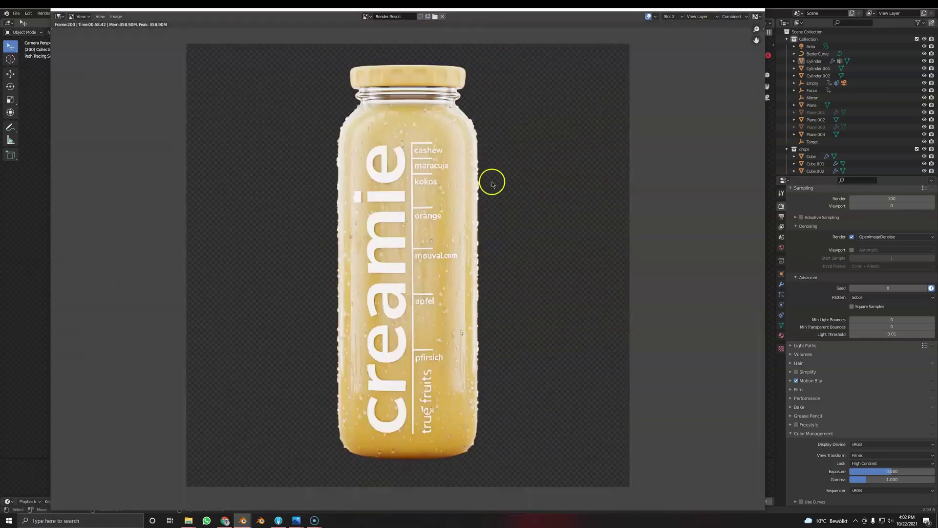
pyautogui.click(726, 9)
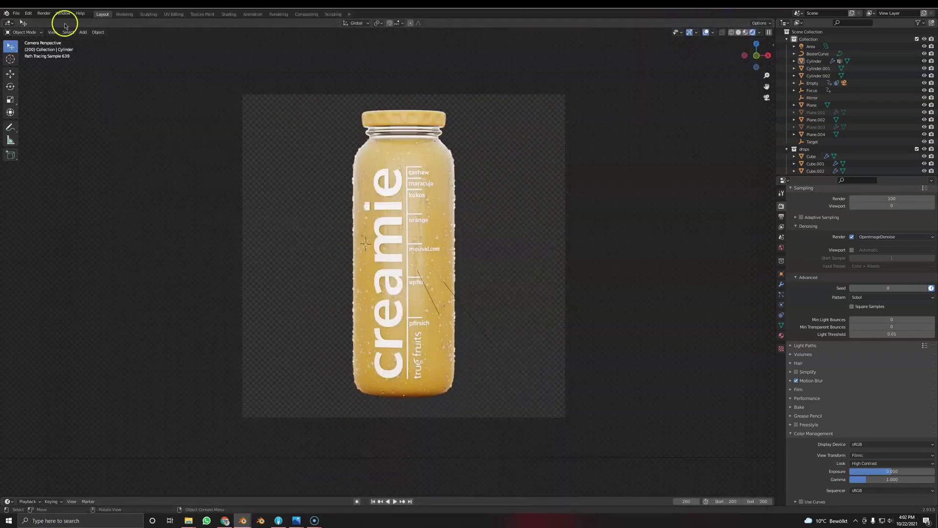
# Switch the area to the Compositor and add an Alpha Over node.
pyautogui.click(8, 23)
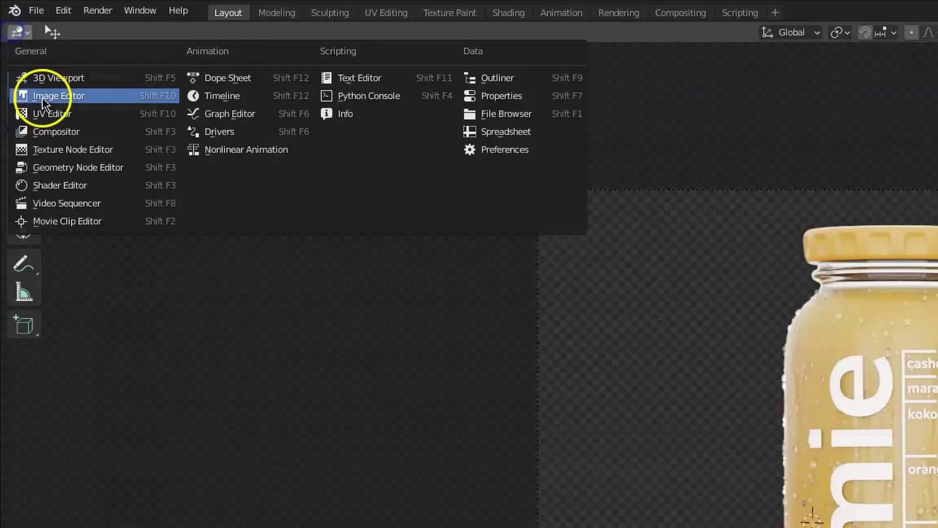
pyautogui.click(52, 132)
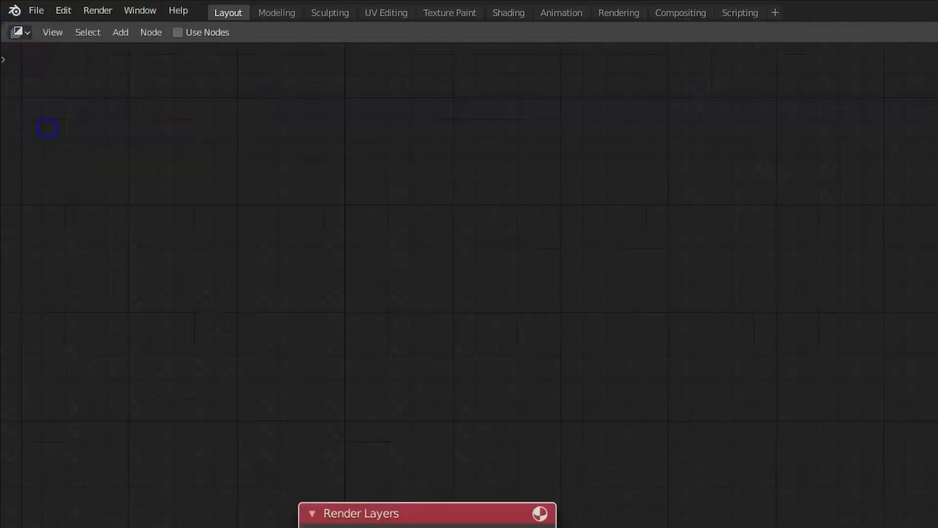
pyautogui.hotkey('shift', 'a')
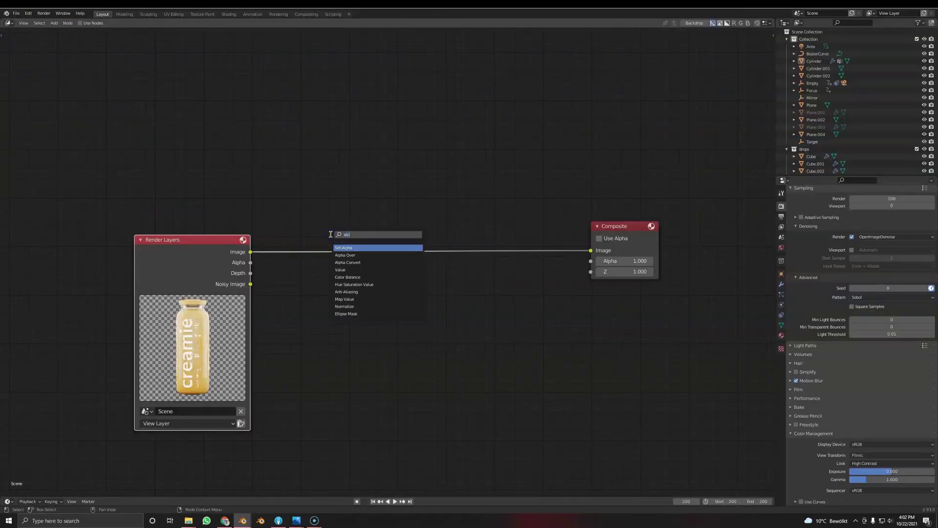
pyautogui.write('alp')
pyautogui.click(345, 255)
# Insert Alpha Over between Render Layers and Composite, with the render in its second Image input.
pyautogui.click(404, 230)
pyautogui.moveTo(384, 272); pyautogui.dragTo(381, 287)
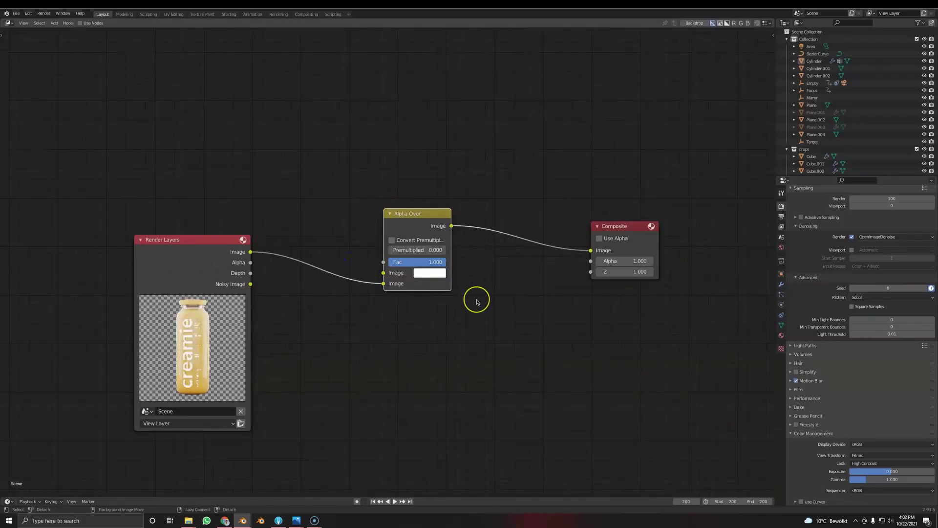
pyautogui.hotkey('alt', 'Tab')
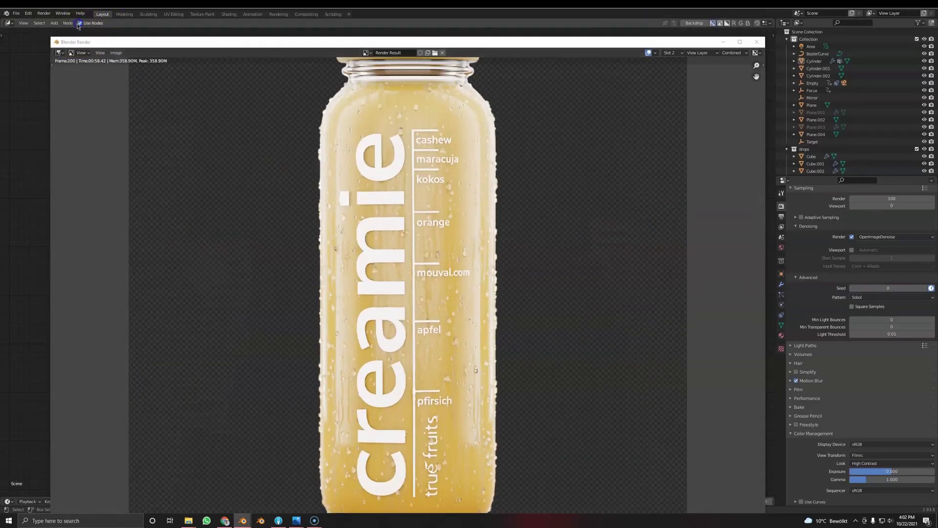
# Reconnect the Composite link and show the composited render again with F11.
pyautogui.scroll(-1, 345, 285)
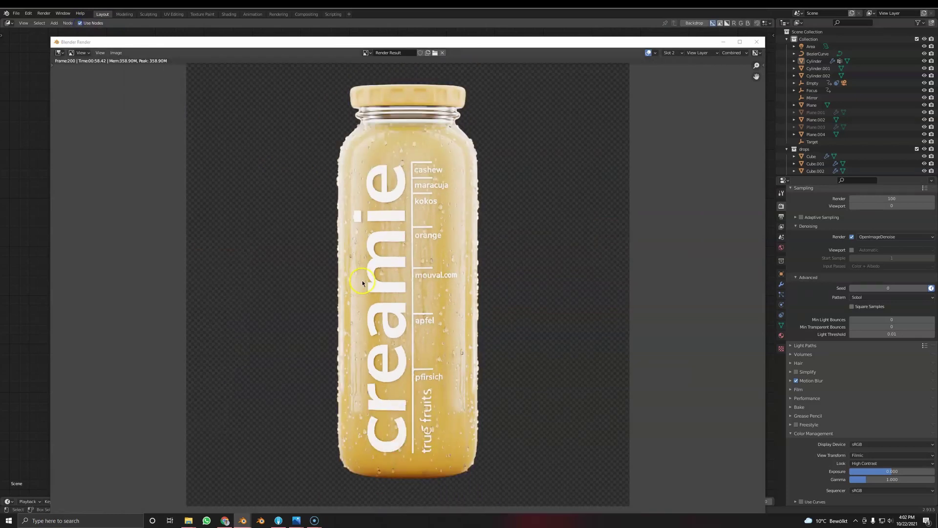
pyautogui.click(723, 41)
pyautogui.moveTo(592, 251)
pyautogui.mouseDown()
pyautogui.moveTo(569, 272)
pyautogui.moveTo(590, 251)
pyautogui.mouseUp()
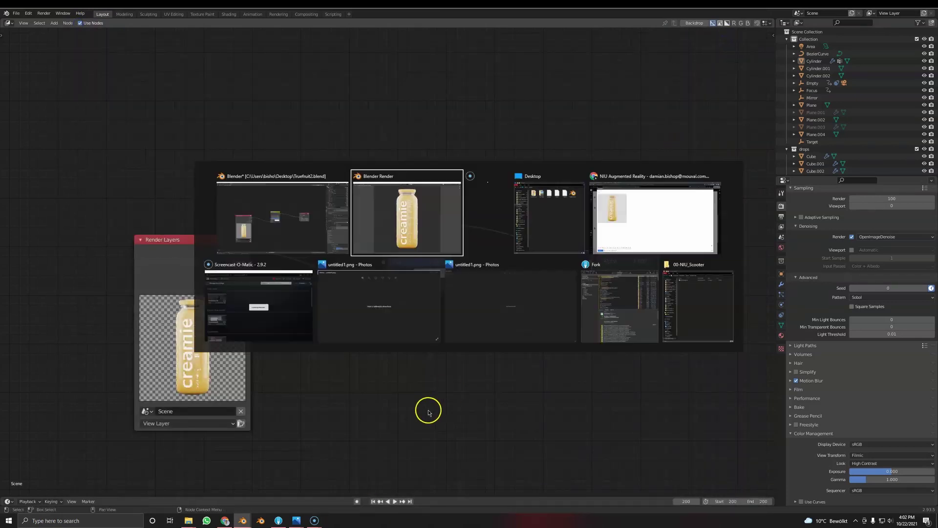
pyautogui.press('F11')
# Save the render as untitled1.png on the Desktop.
pyautogui.hotkey('shift', 'alt', 's')
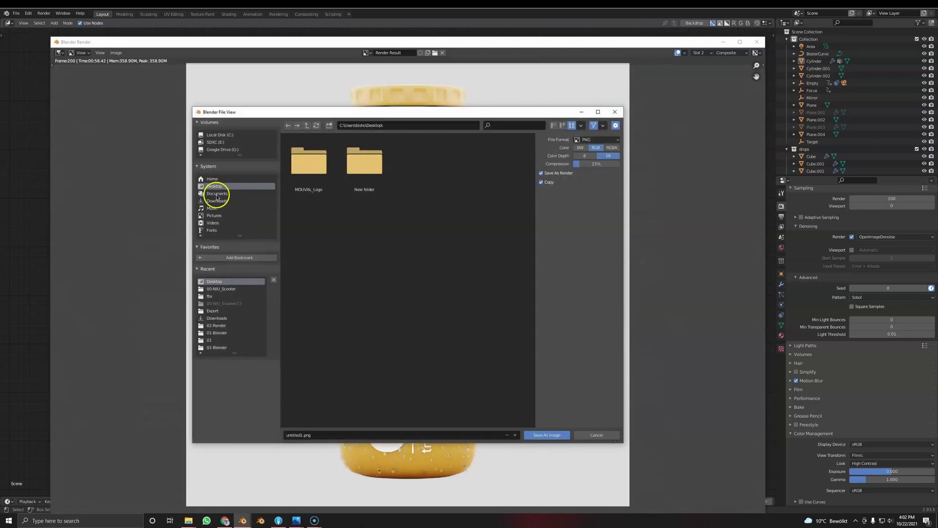
pyautogui.click(537, 435)
pyautogui.click(224, 519)
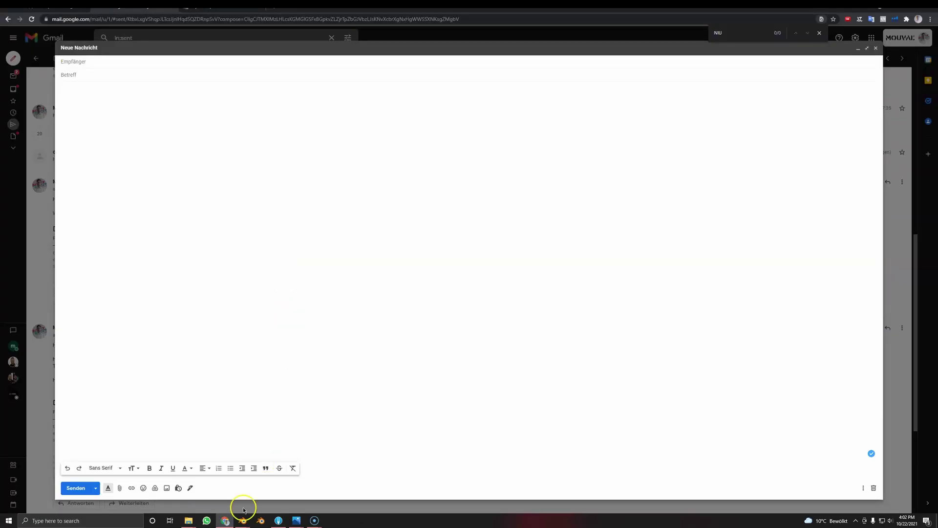
# Drag untitled1.png from the Desktop folder into the Gmail message body.
pyautogui.click(170, 508)
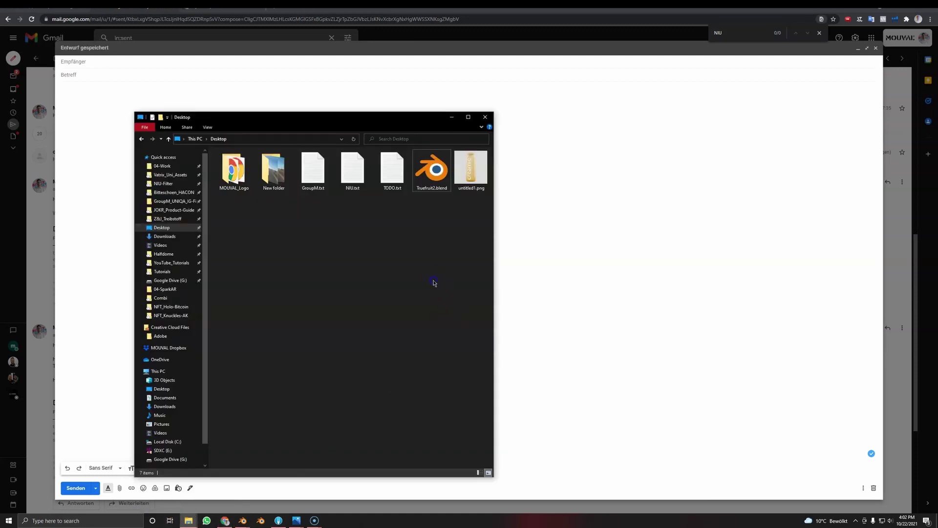
pyautogui.moveTo(471, 169); pyautogui.dragTo(587, 229)
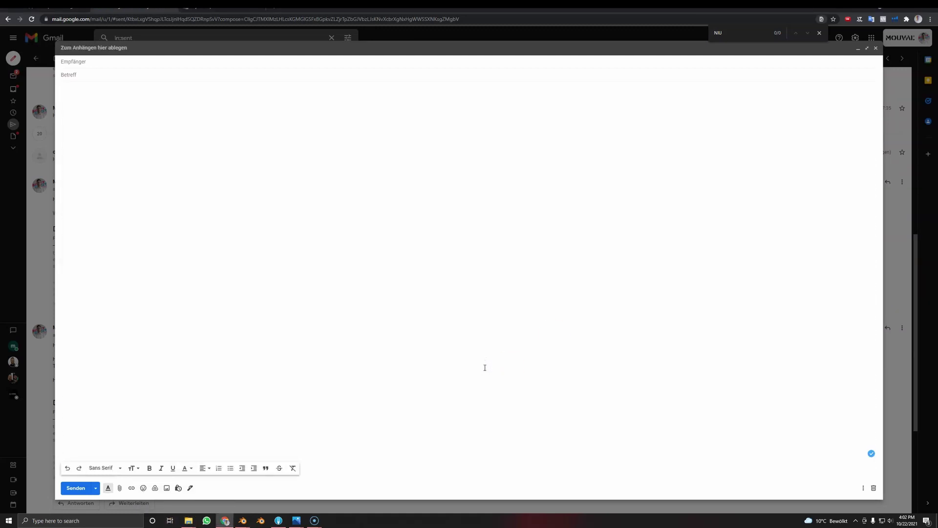
pyautogui.click(484, 370)
pyautogui.moveTo(472, 408); pyautogui.dragTo(491, 430)
pyautogui.hotkey('alt', 'Tab')
pyautogui.hotkey('alt', 'Tab')
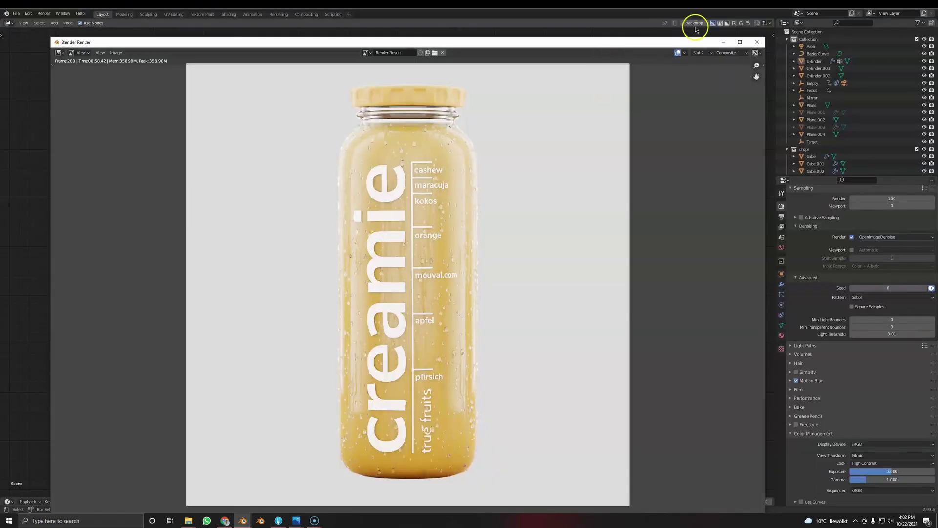
# Make the Alpha Over background colour white by entering a very high brightness value.
pyautogui.click(723, 42)
pyautogui.click(428, 274)
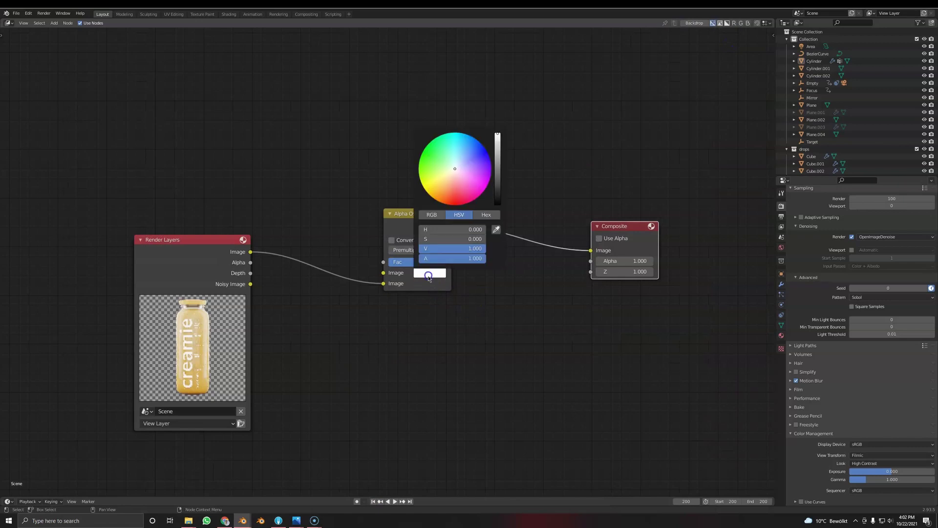
pyautogui.doubleClick(450, 248)
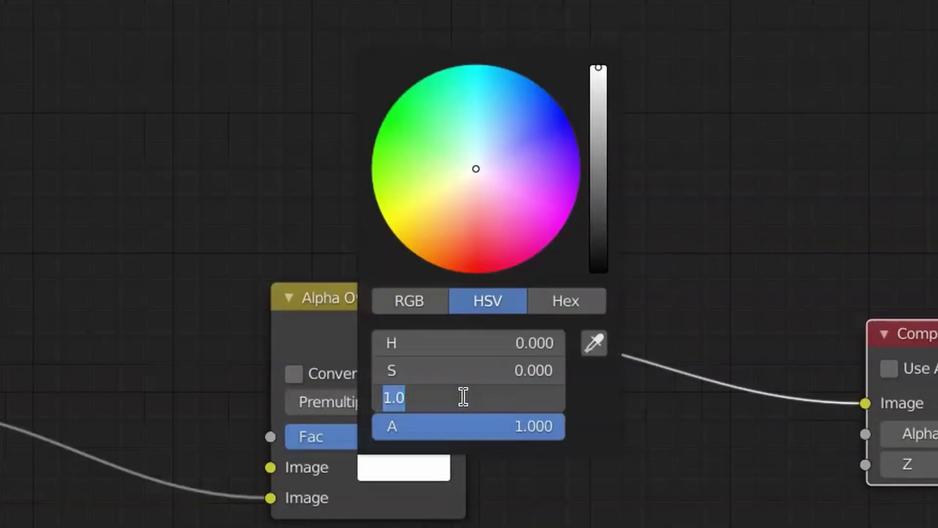
pyautogui.write('190882983192393409342014283908432')
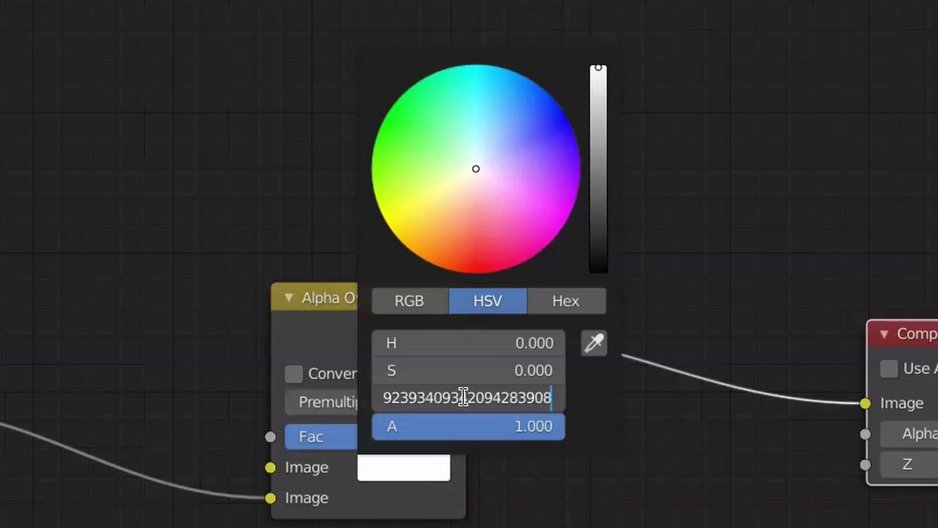
pyautogui.press('Return')
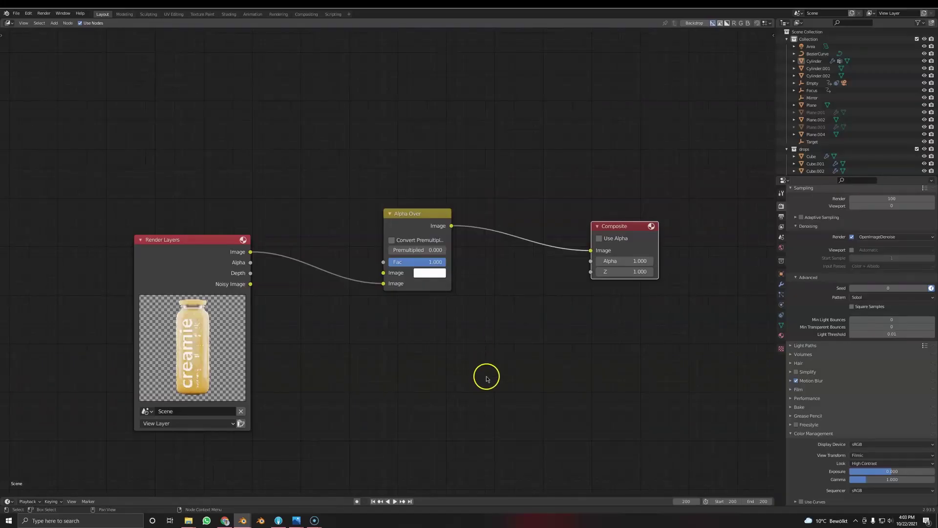
# Re-render the composite with F11 and inspect the bottle on the new background.
pyautogui.press('F11')
pyautogui.scroll(3, 444, 245)
pyautogui.scroll(2, 294, 210)
pyautogui.scroll(-2, 332, 211)
pyautogui.scroll(4, 412, 314)
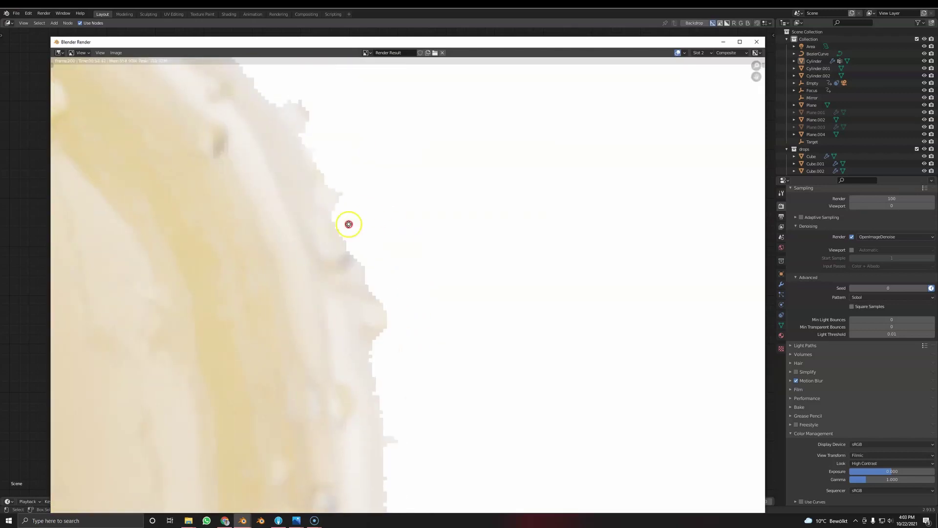
pyautogui.scroll(-3, 439, 406)
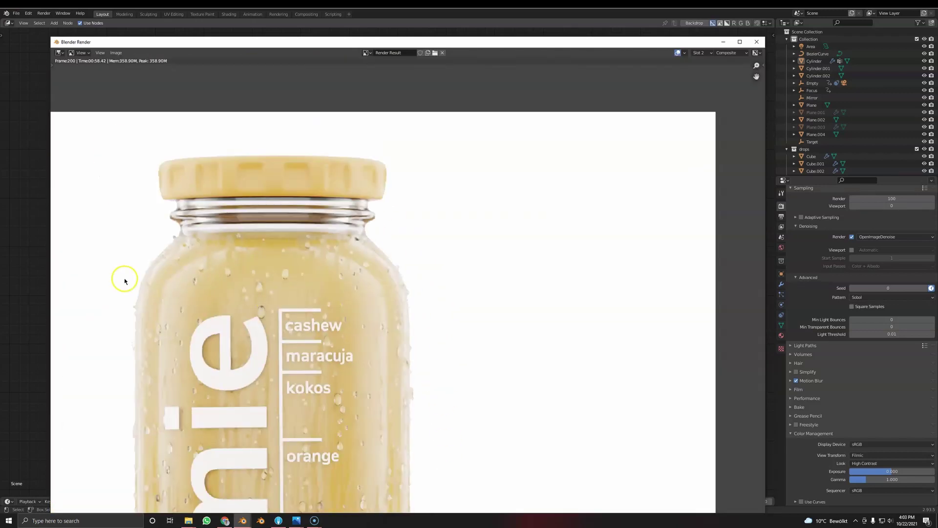
pyautogui.scroll(-2, 207, 297)
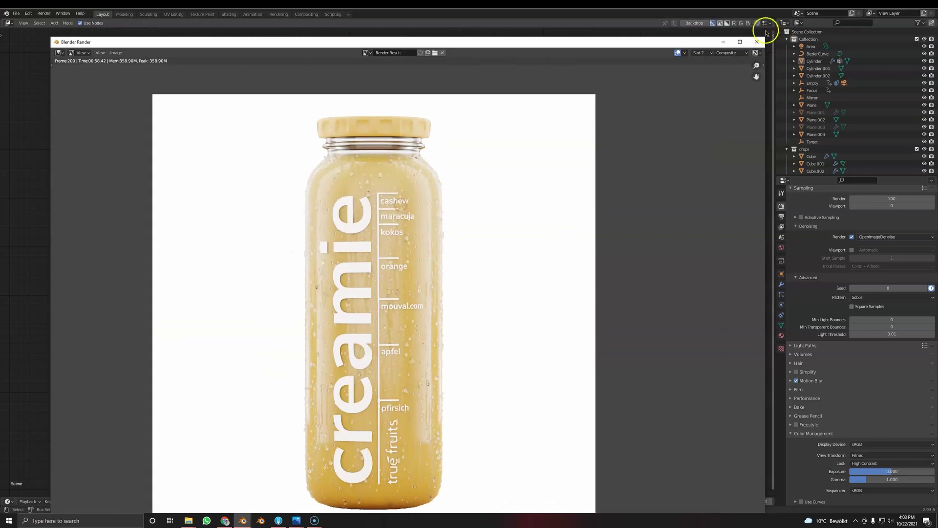
# Set the Alpha Over factor to 1.0.
pyautogui.click(756, 42)
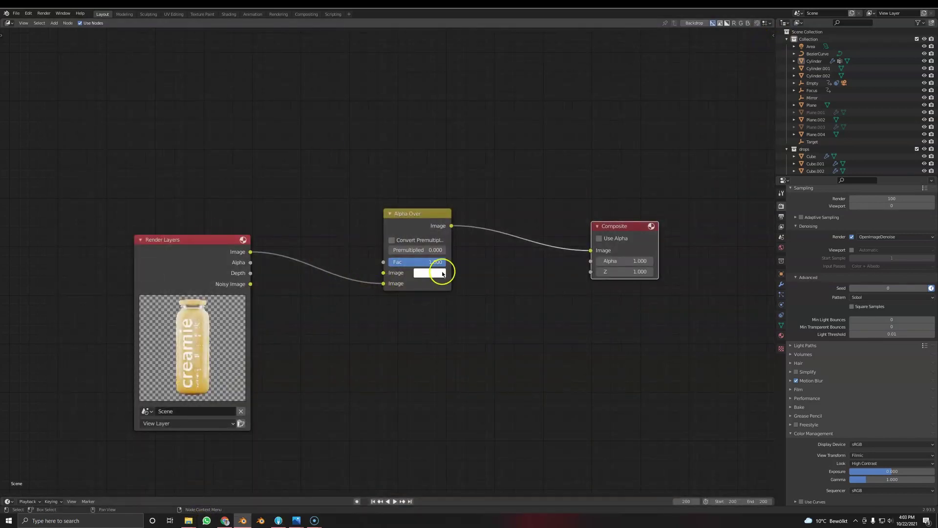
pyautogui.click(412, 263)
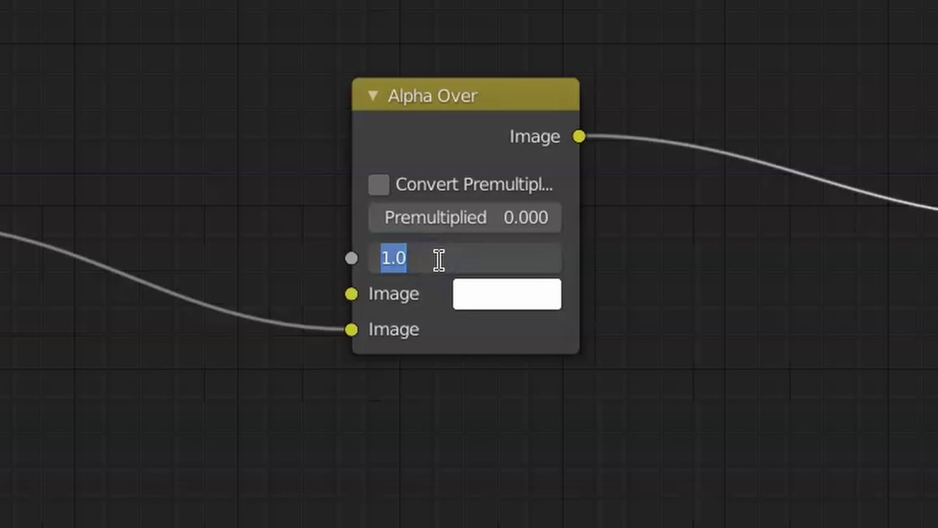
pyautogui.press('Return')
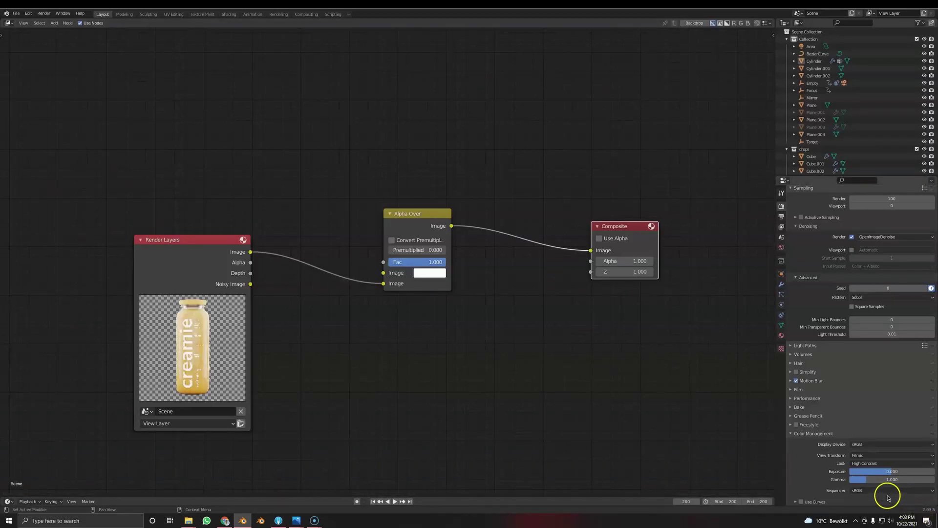
# Change the Color Management view transform from Filmic to Standard.
pyautogui.click(865, 455)
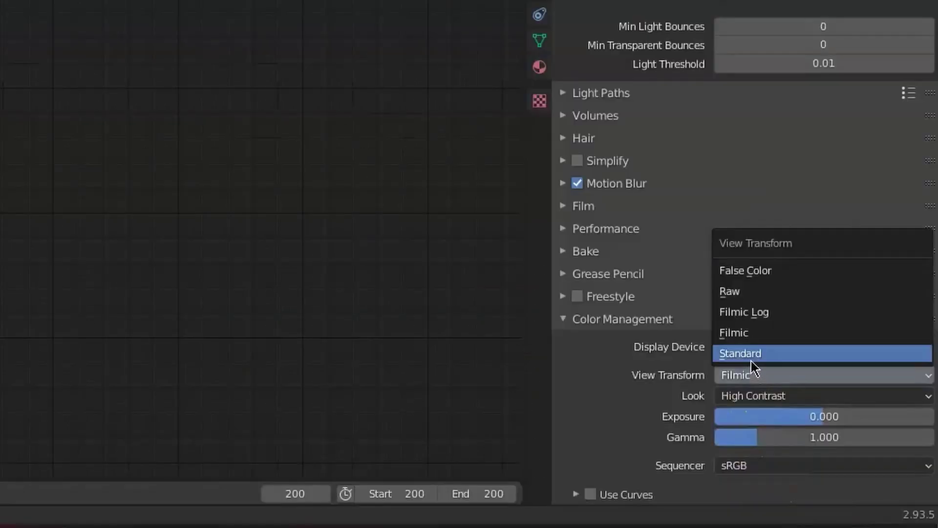
pyautogui.click(750, 355)
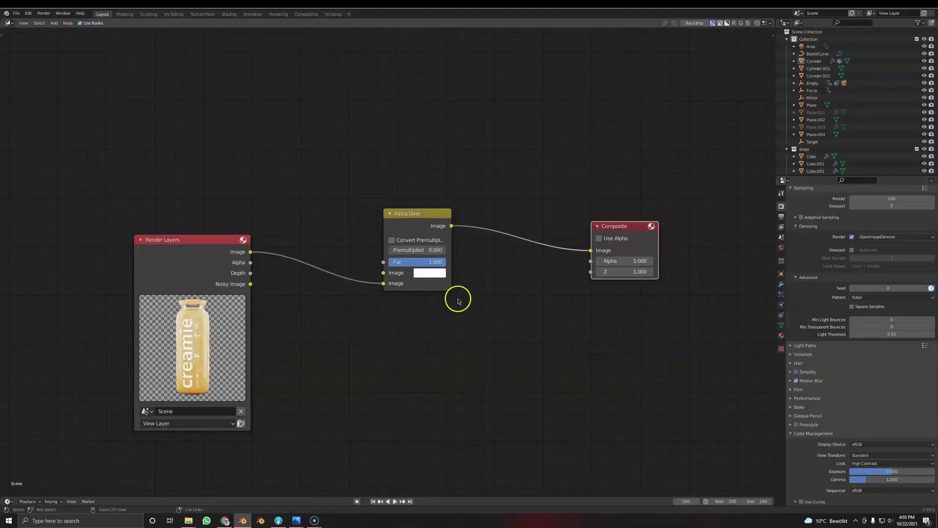
pyautogui.hotkey('ctrl', 'space')
# Use Render > View Render to check the bottle on its white background.
pyautogui.hotkey('alt', 'Tab')
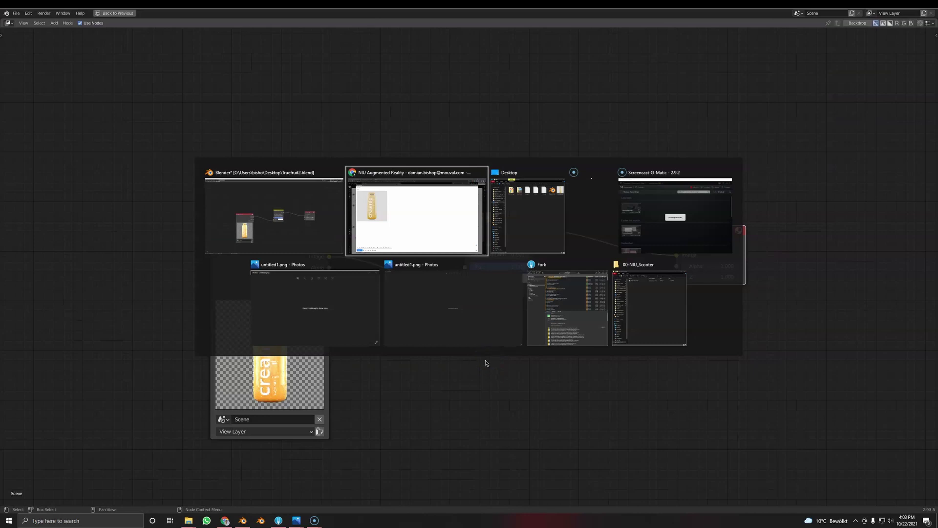
pyautogui.click(226, 189)
pyautogui.click(44, 13)
pyautogui.click(51, 50)
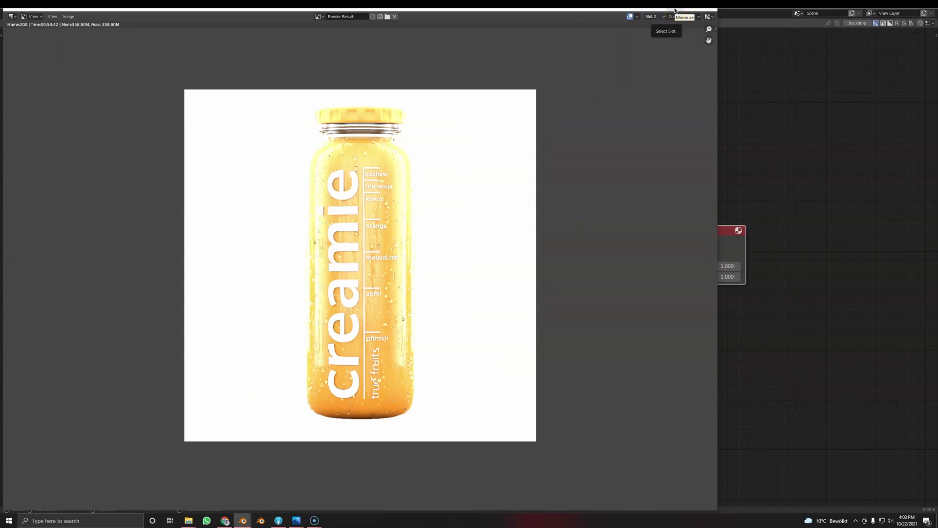
# Add an RGB Curves node between Render Layers and Alpha Over.
pyautogui.press('Escape')
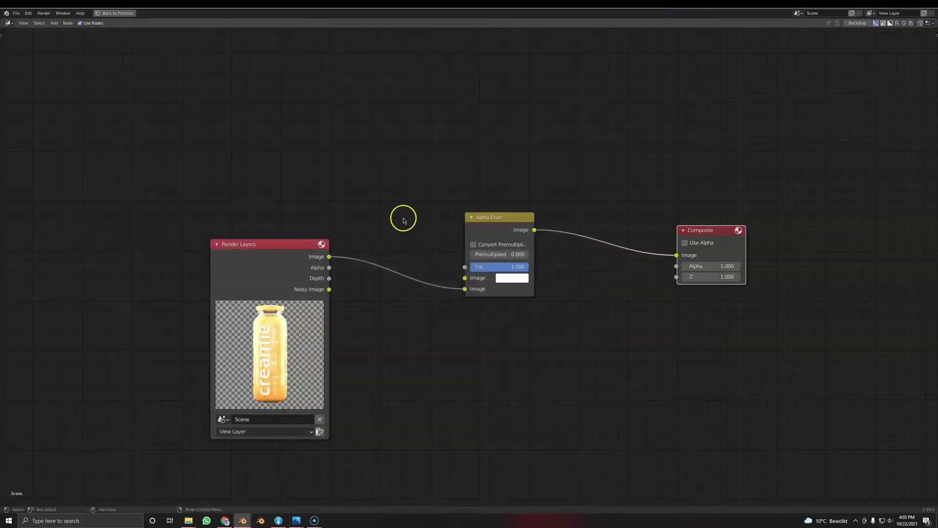
pyautogui.hotkey('shift', 'a')
pyautogui.click(270, 197)
pyautogui.write('cur')
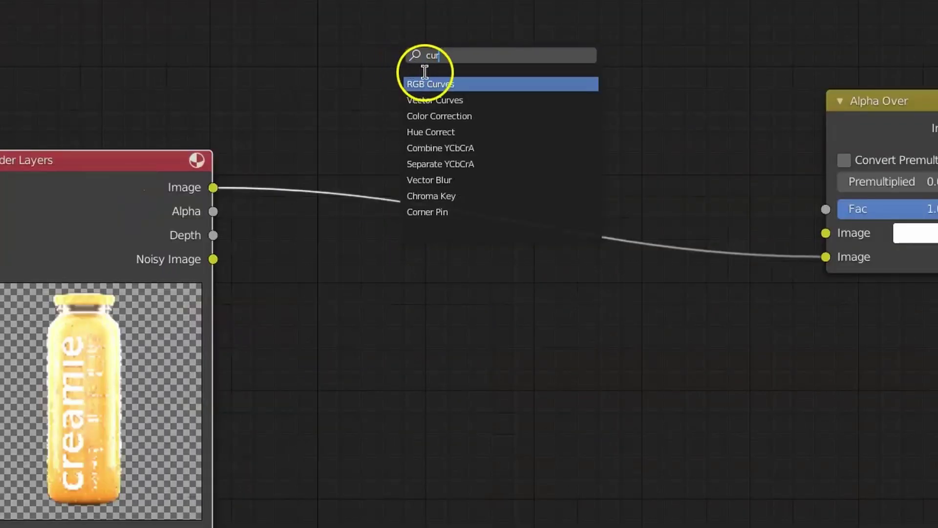
pyautogui.press('Return')
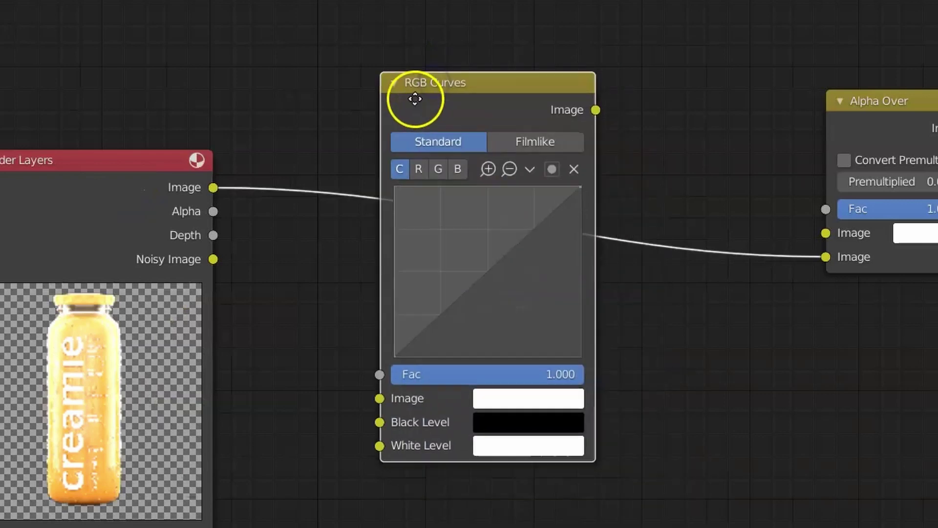
pyautogui.moveTo(418, 96); pyautogui.dragTo(425, 99)
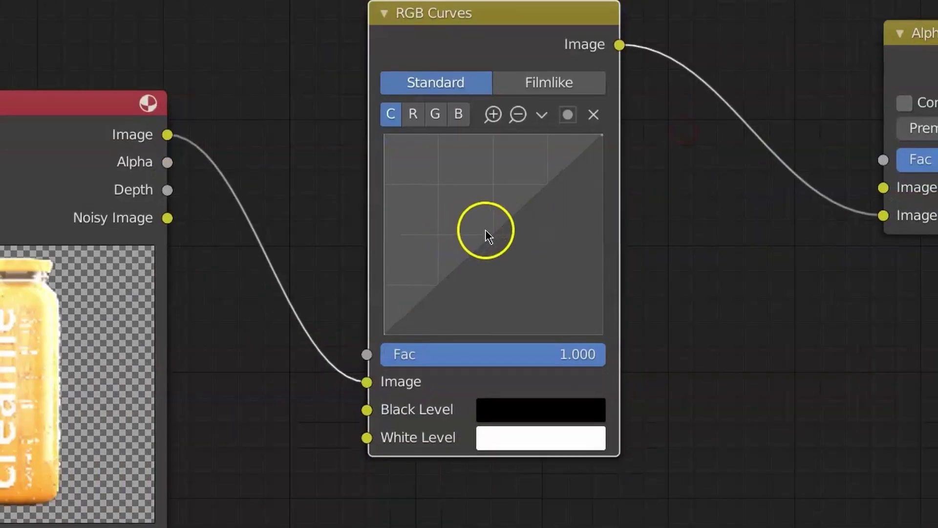
# Add a curve point at X 0.5, Y 0.46.
pyautogui.moveTo(488, 231); pyautogui.dragTo(507, 141)
pyautogui.click(435, 352)
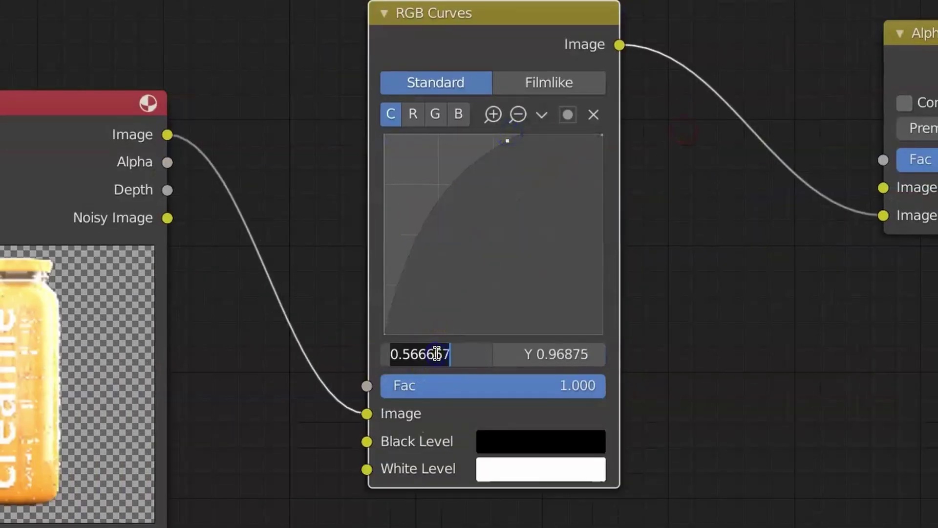
pyautogui.press('BackSpace')
pyautogui.write('0.5')
pyautogui.press('Return')
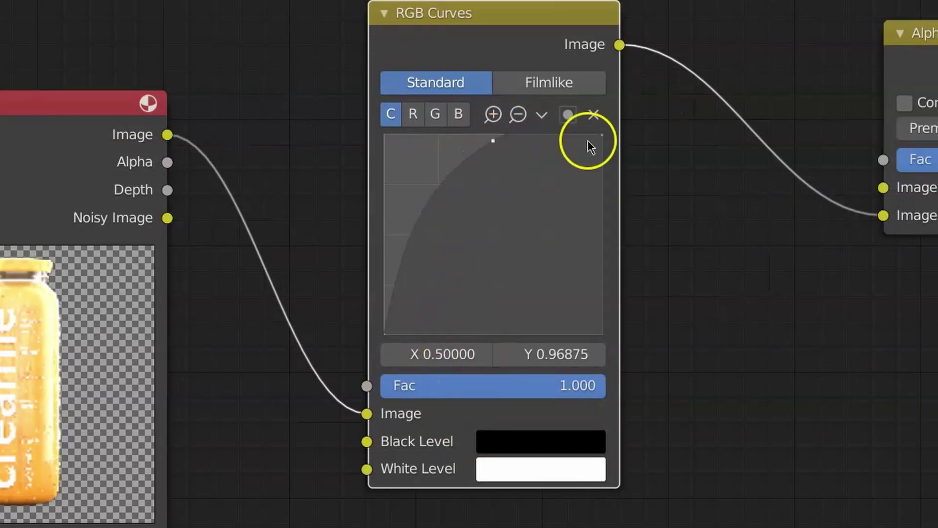
pyautogui.click(551, 350)
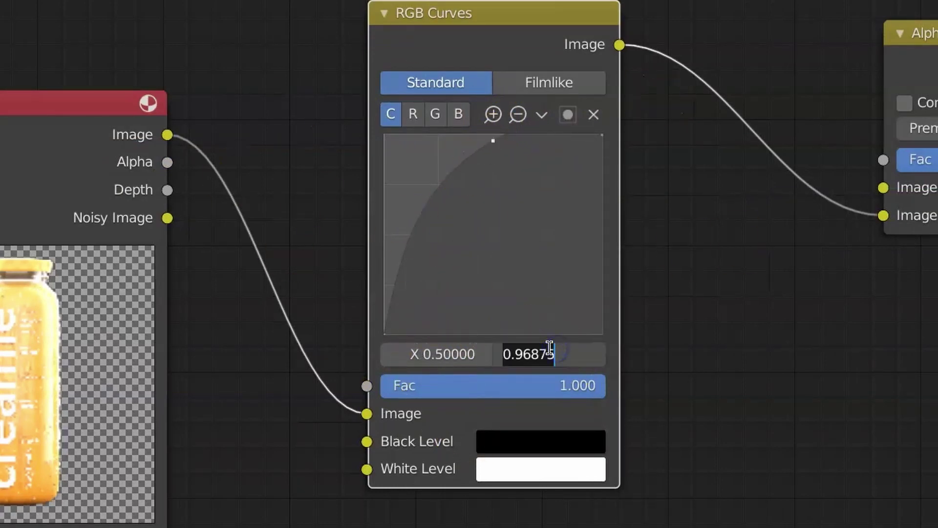
pyautogui.write('.')
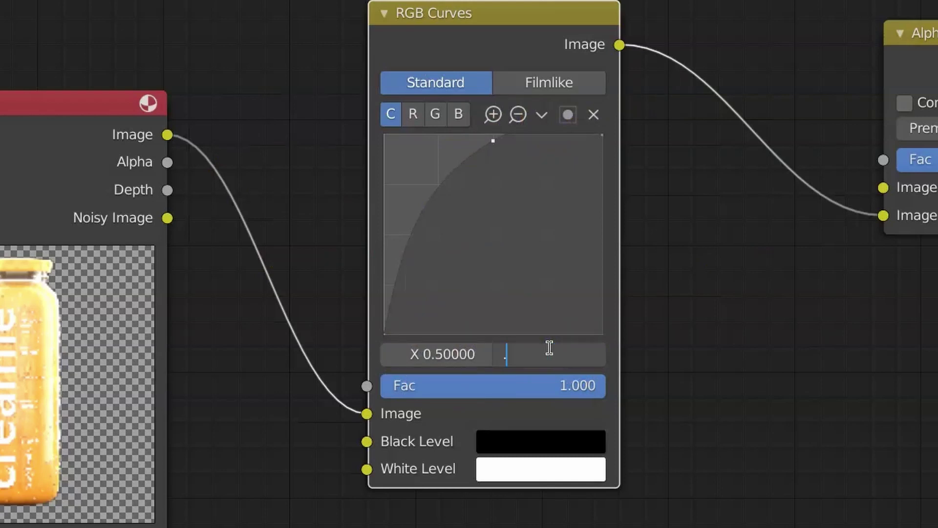
pyautogui.write('46')
pyautogui.press('Return')
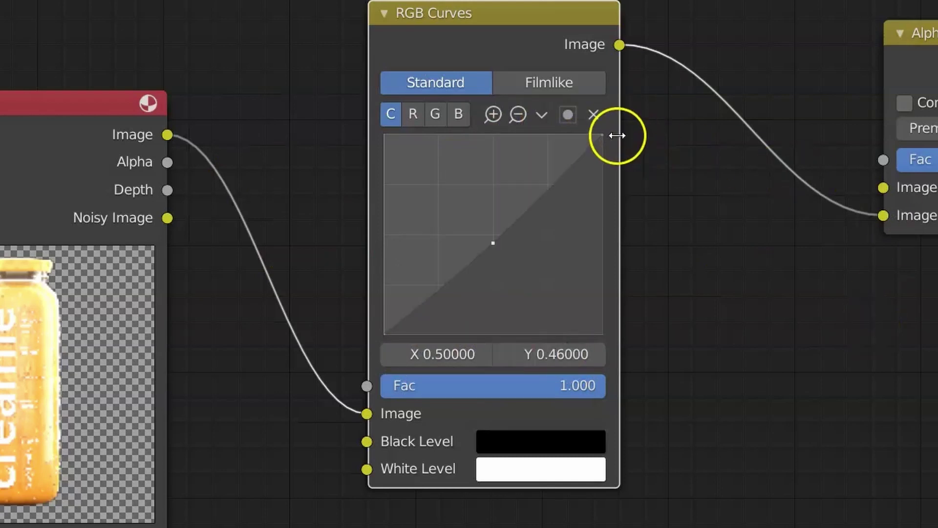
# Lower the curve's top-right end point to Y 0.61 and verify both points.
pyautogui.click(603, 135)
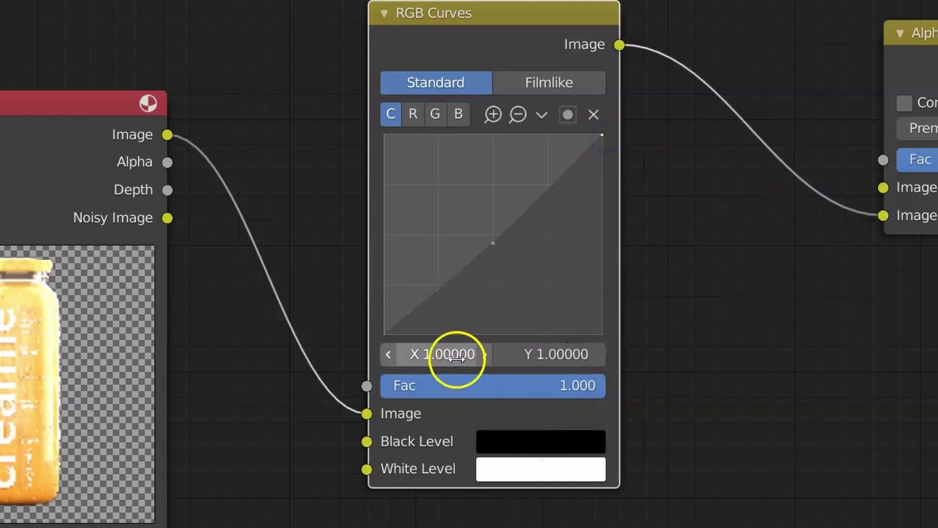
pyautogui.click(559, 352)
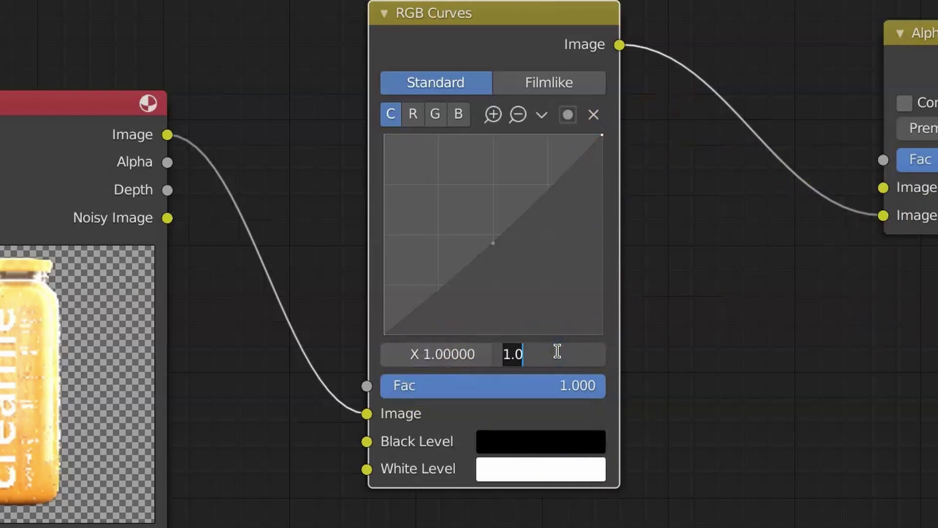
pyautogui.write('.61')
pyautogui.press('Return')
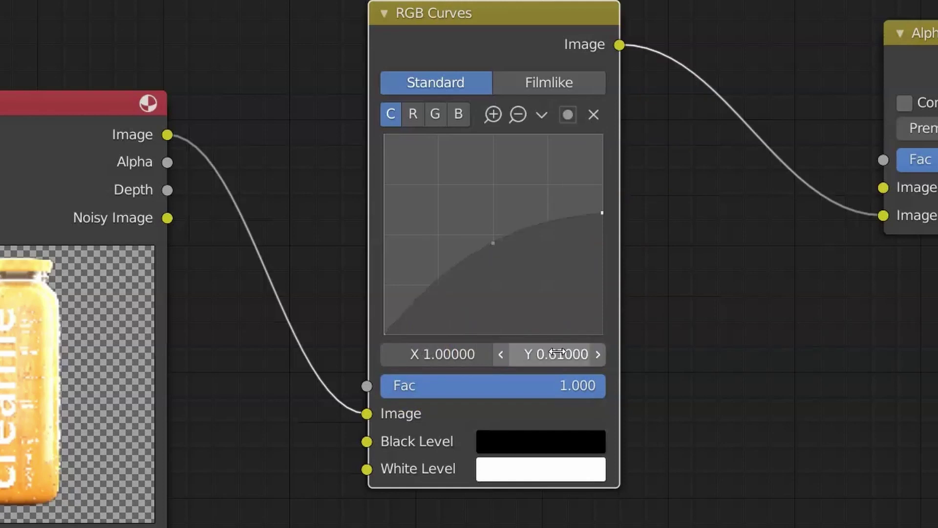
pyautogui.click(494, 245)
pyautogui.click(602, 212)
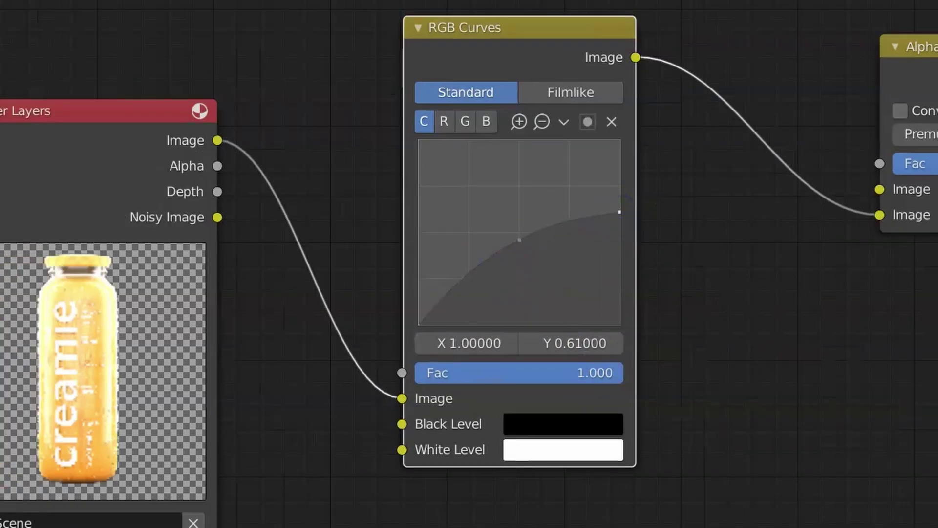
# Save the curves-graded render as untitled2.png on the Desktop.
pyautogui.hotkey('alt', 'Tab')
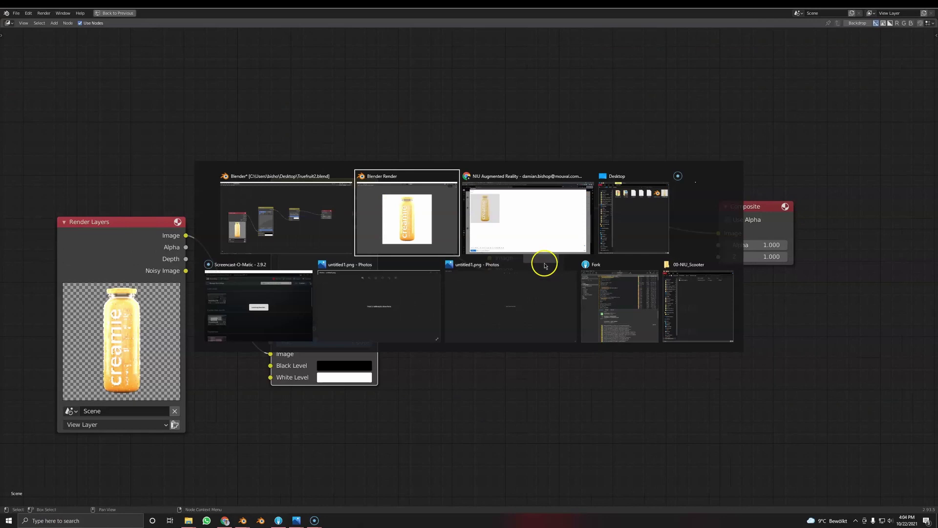
pyautogui.scroll(2, 408, 300)
pyautogui.scroll(-1, 418, 297)
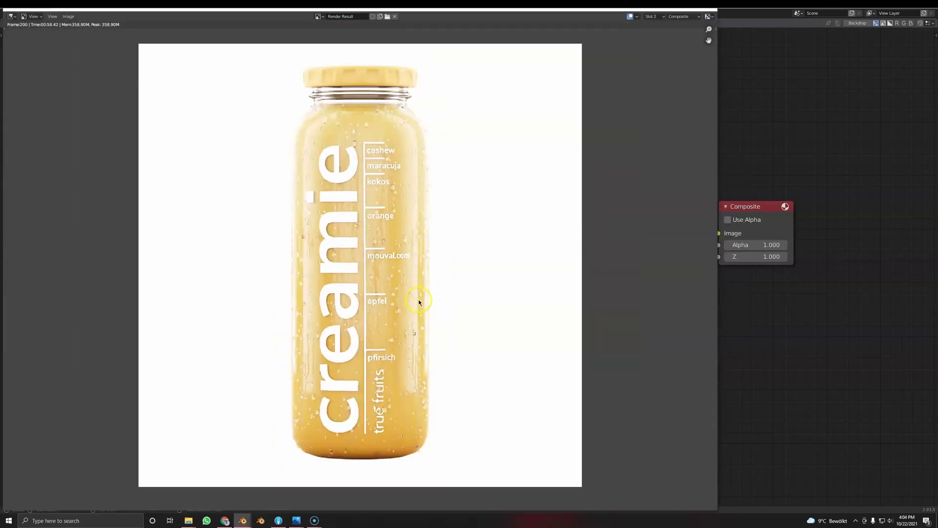
pyautogui.hotkey('shift', 'alt', 's')
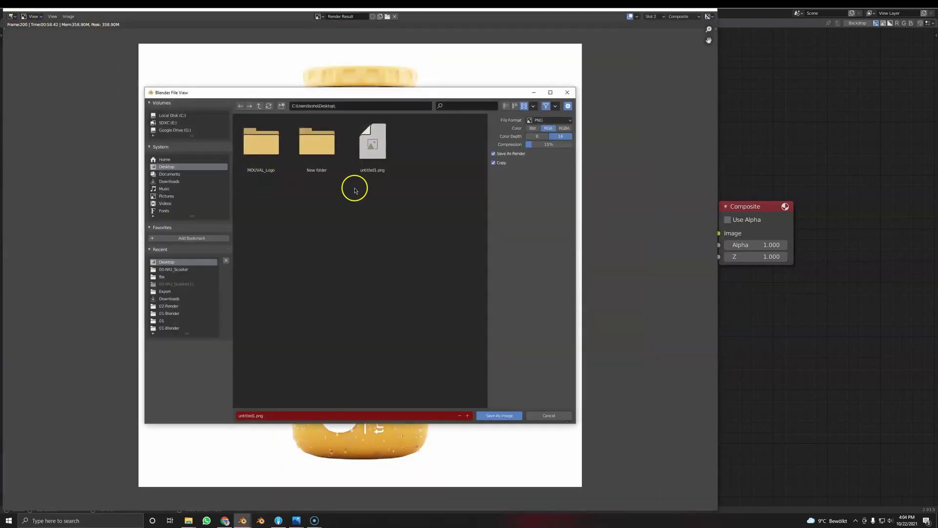
pyautogui.click(484, 415)
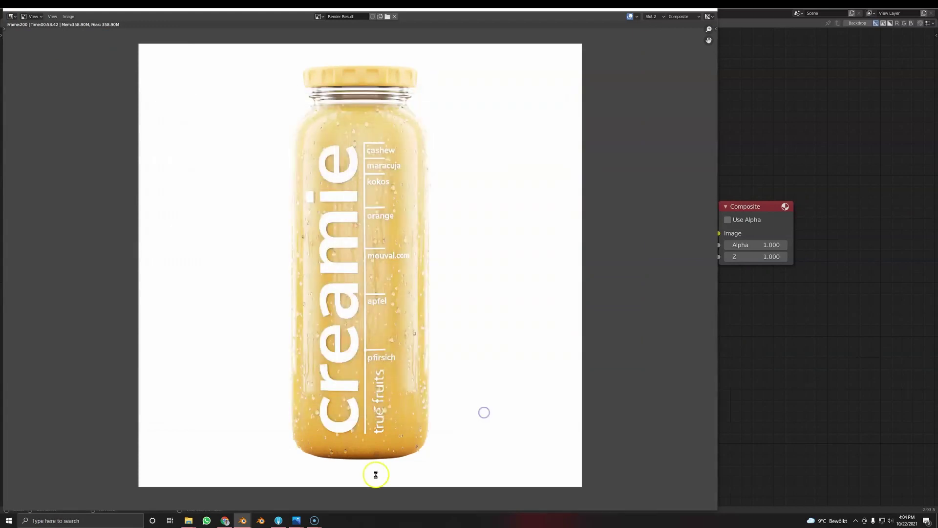
pyautogui.click(223, 521)
# Drag untitled2.png from the Desktop into the Gmail body above untitled1.png, then compare both renders.
pyautogui.moveTo(189, 520)
pyautogui.click(163, 501)
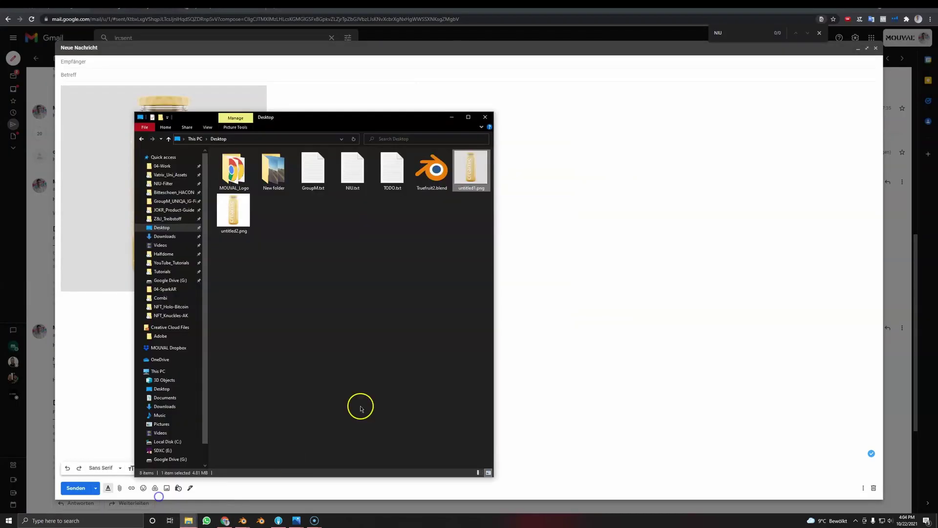
pyautogui.moveTo(233, 210); pyautogui.dragTo(651, 312)
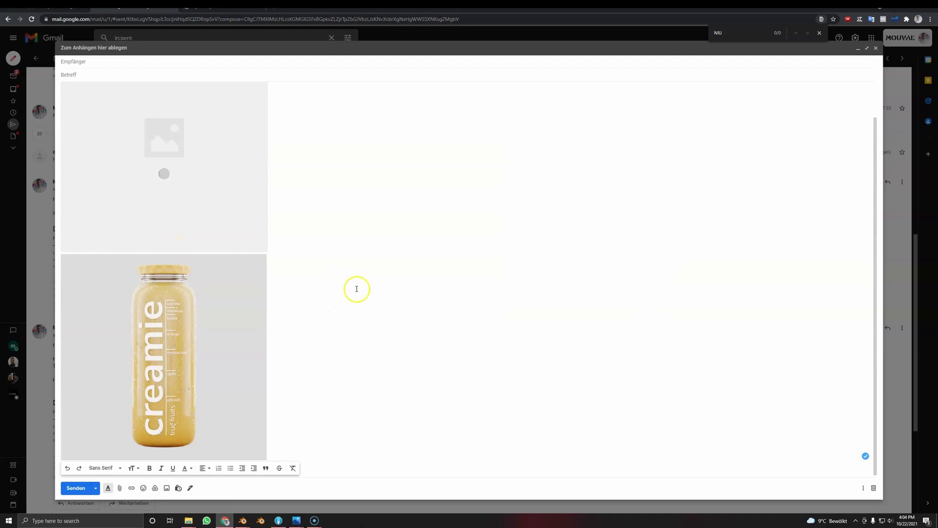
pyautogui.click(333, 269)
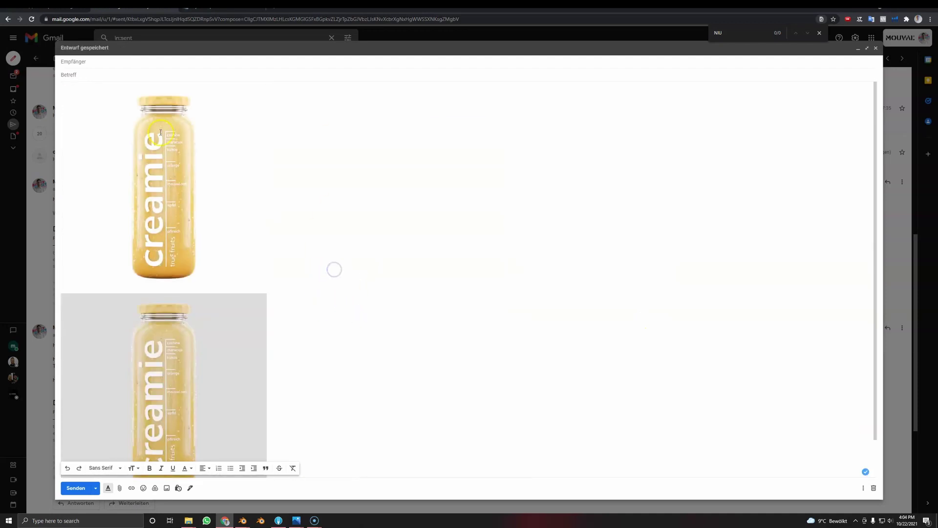
pyautogui.click(406, 211)
pyautogui.scroll(-1, 276, 341)
pyautogui.scroll(1, 268, 342)
pyautogui.scroll(-1, 221, 312)
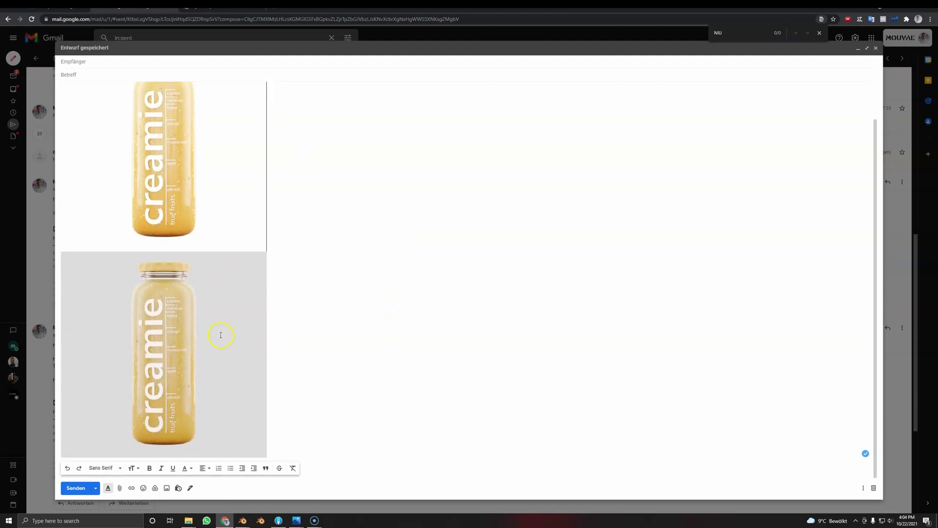
pyautogui.scroll(1, 221, 336)
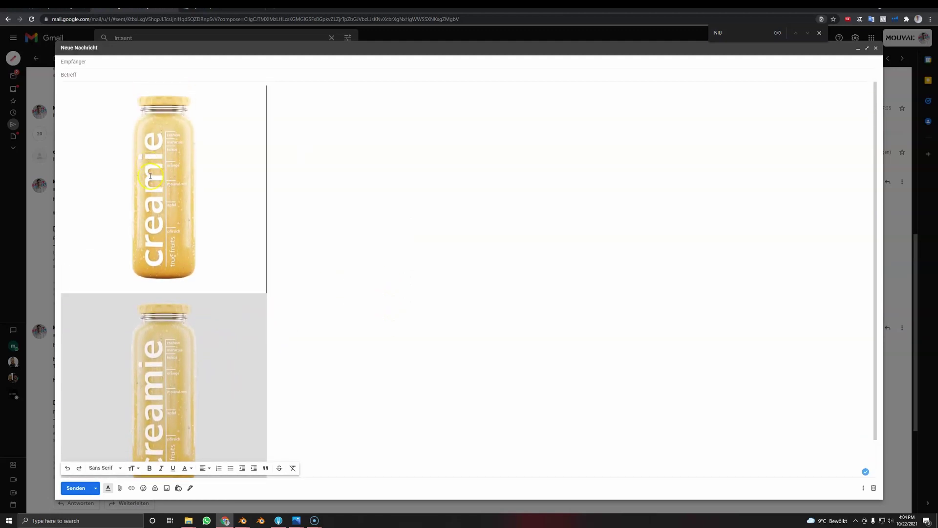
pyautogui.scroll(-1, 150, 176)
pyautogui.scroll(1, 332, 420)
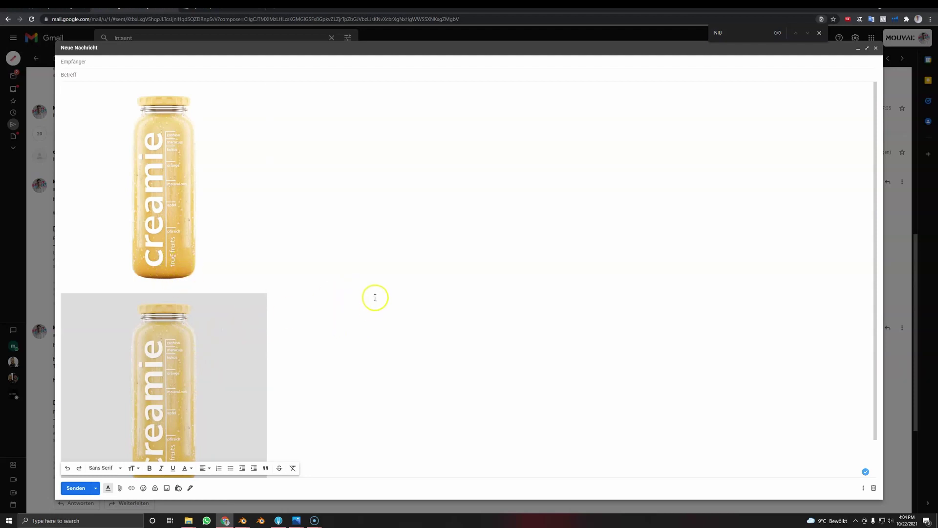
pyautogui.click(366, 332)
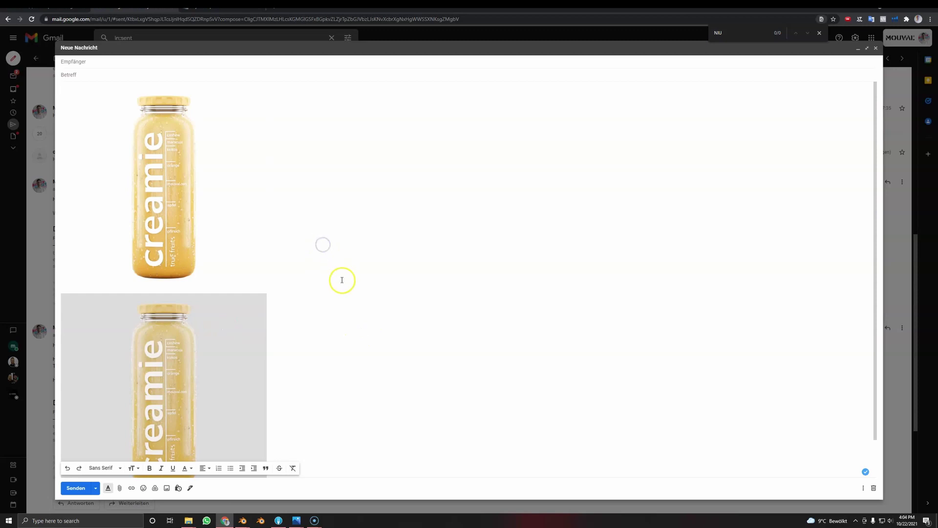